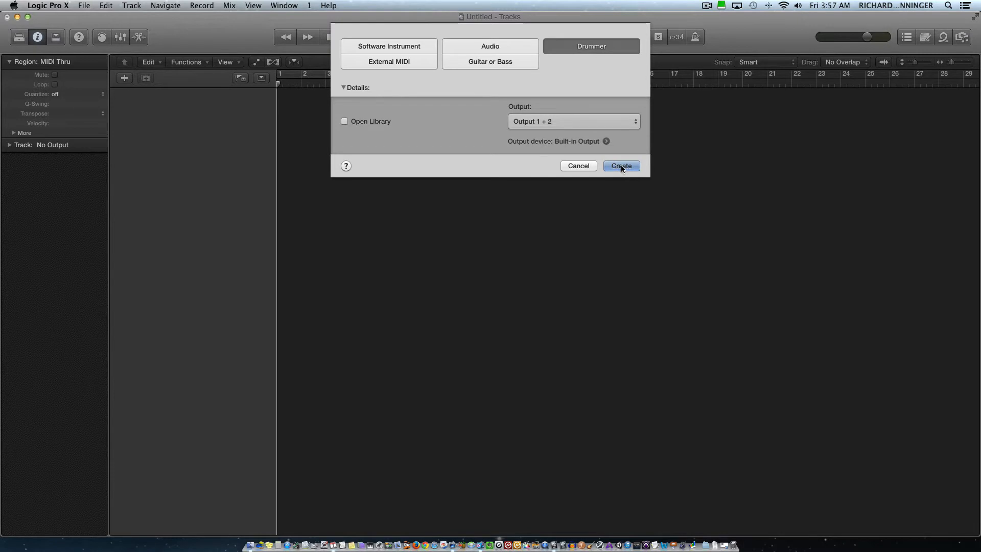
# Create a Drummer track routed to Output 1 + 2 and choose Kyle from the Rock drummers
pyautogui.click(621, 166)
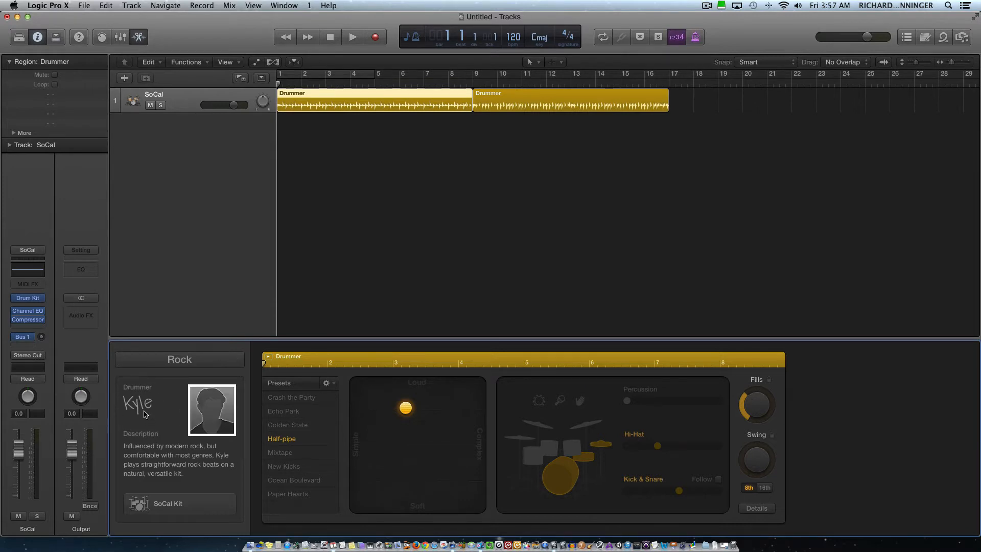
pyautogui.click(195, 366)
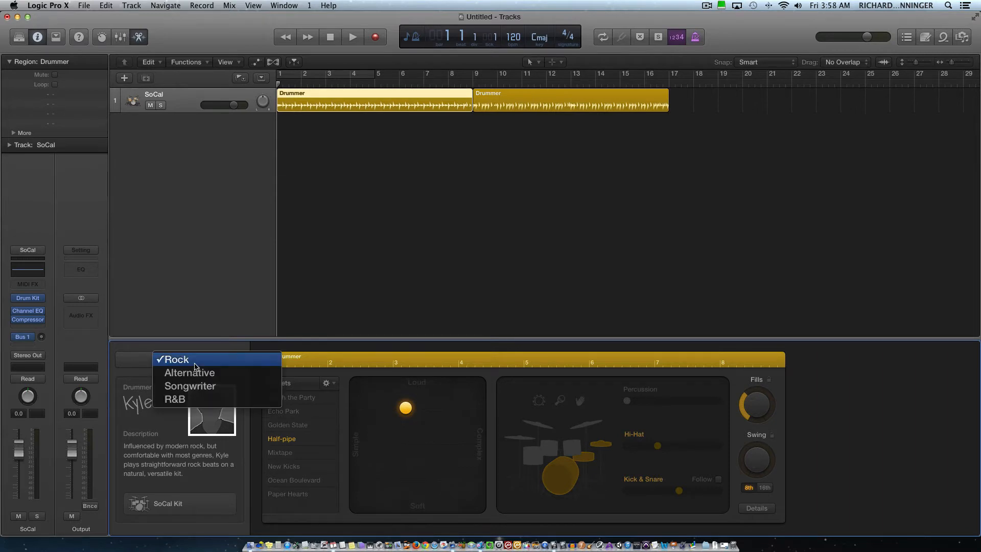
pyautogui.click(194, 370)
pyautogui.click(193, 368)
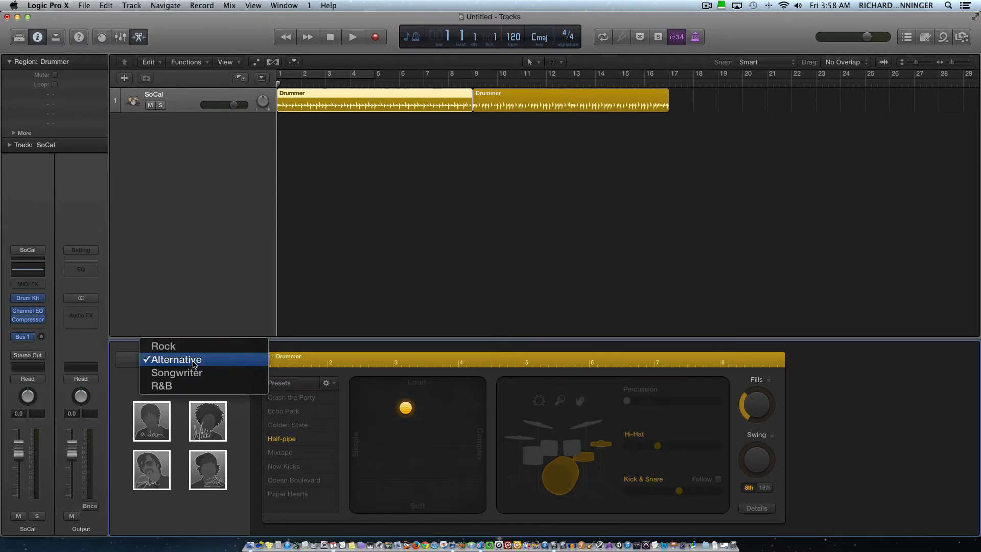
pyautogui.click(194, 345)
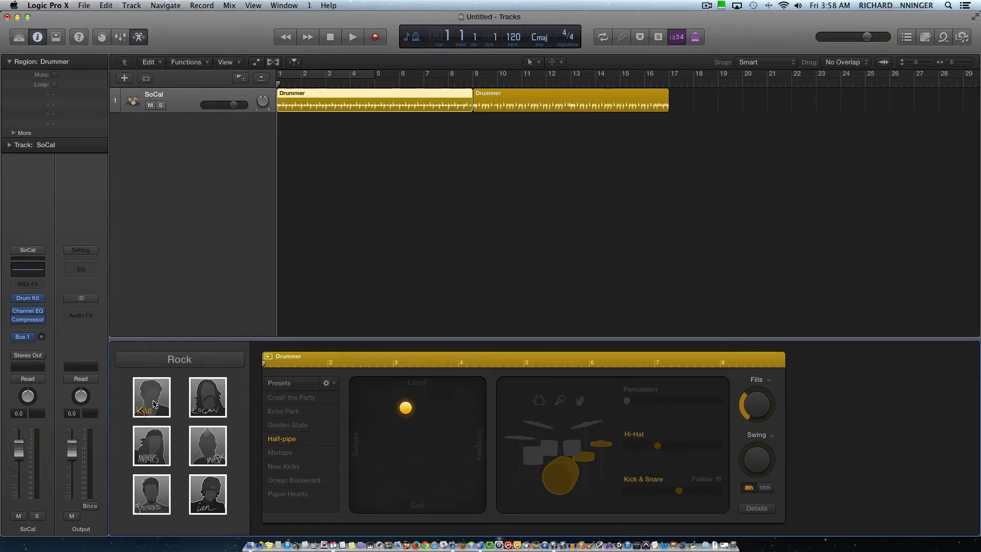
pyautogui.moveTo(153, 404)
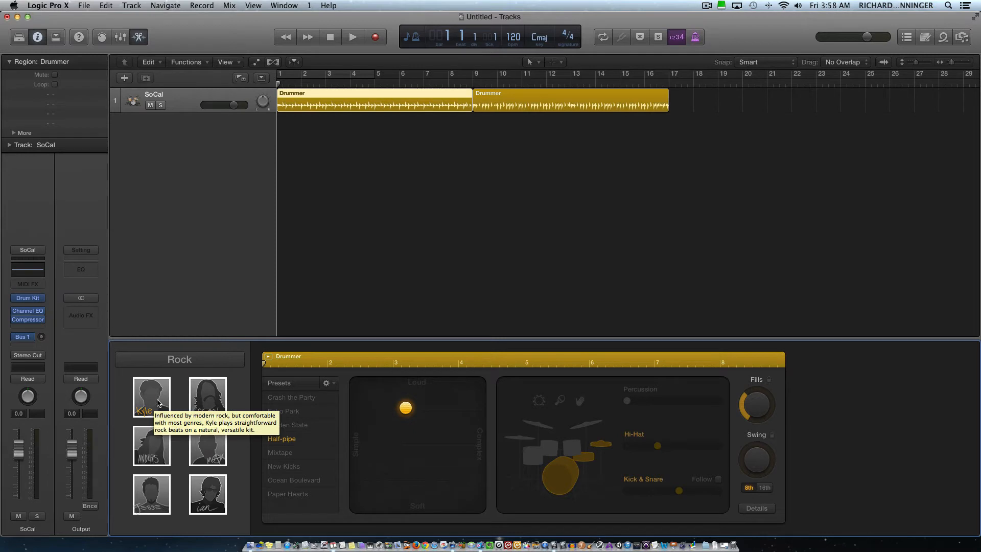
pyautogui.click(158, 403)
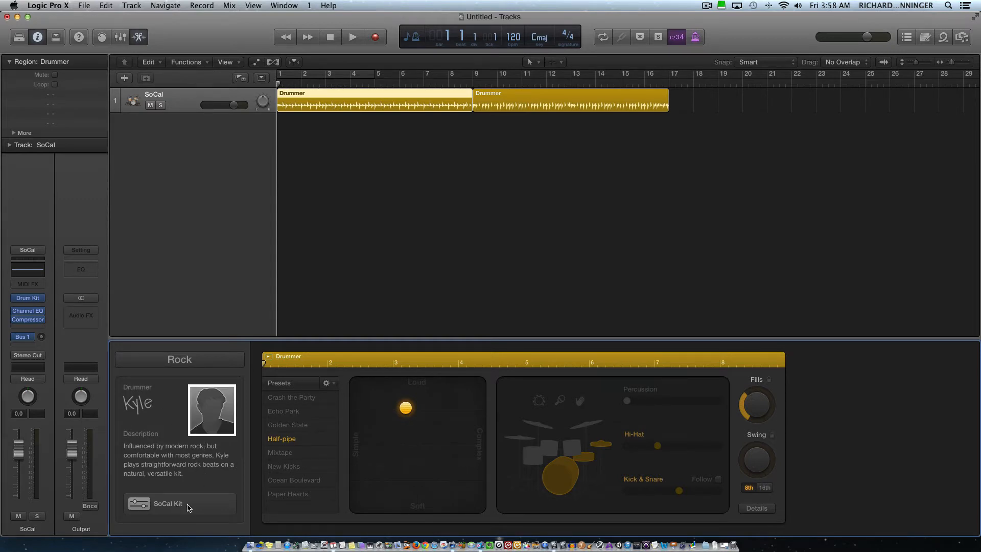
# Inspect the SoCal Kit in Drum Kit Designer, audition its kick drum, and close the kit window
pyautogui.click(169, 504)
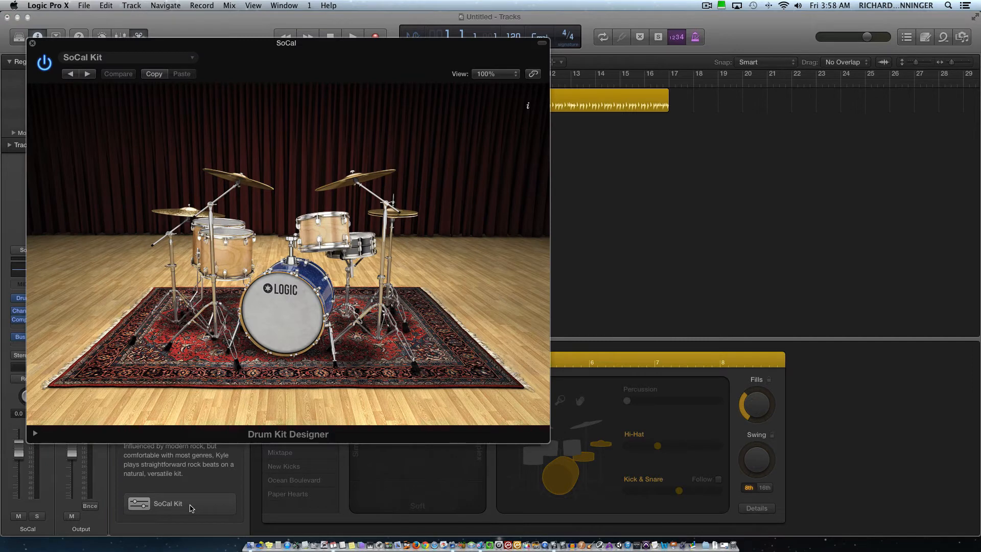
pyautogui.click(295, 338)
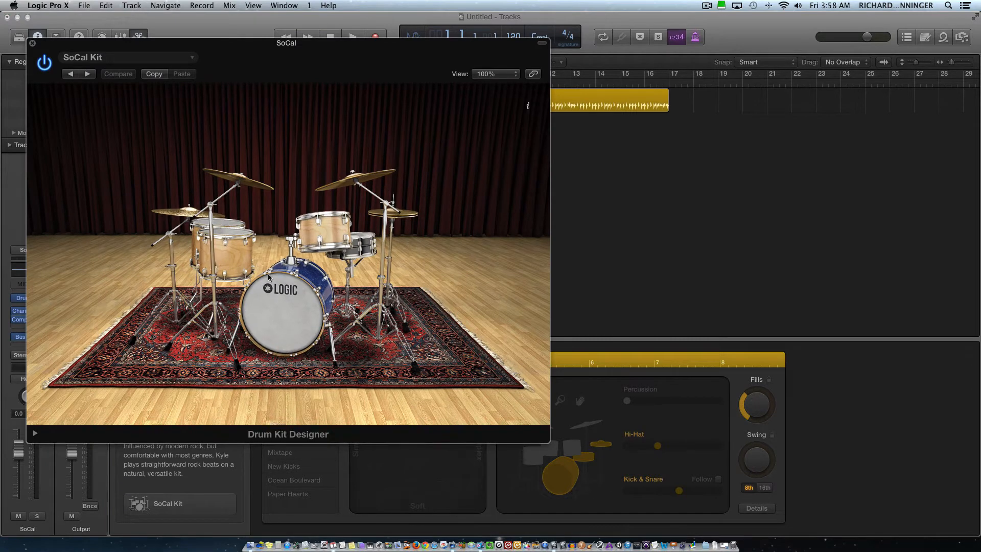
pyautogui.click(285, 302)
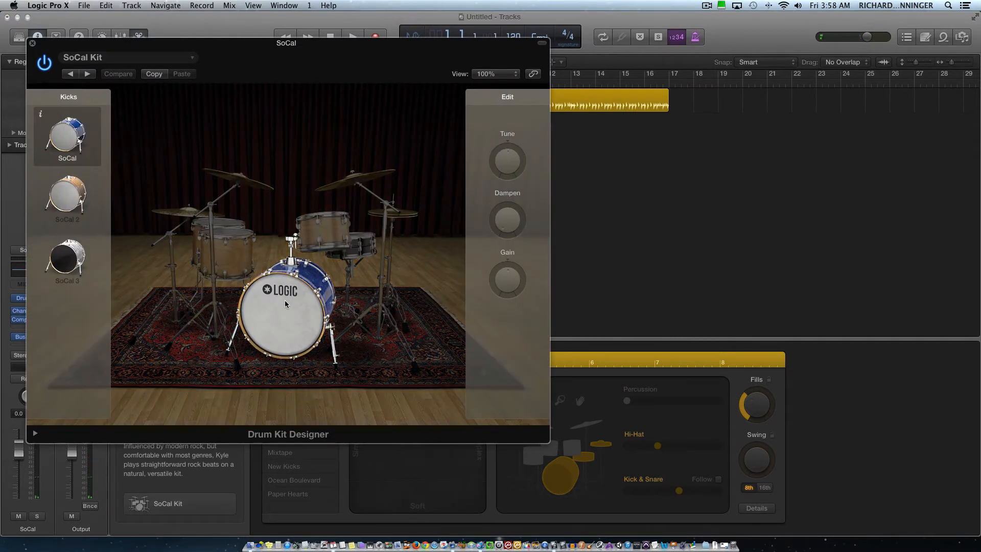
pyautogui.click(34, 45)
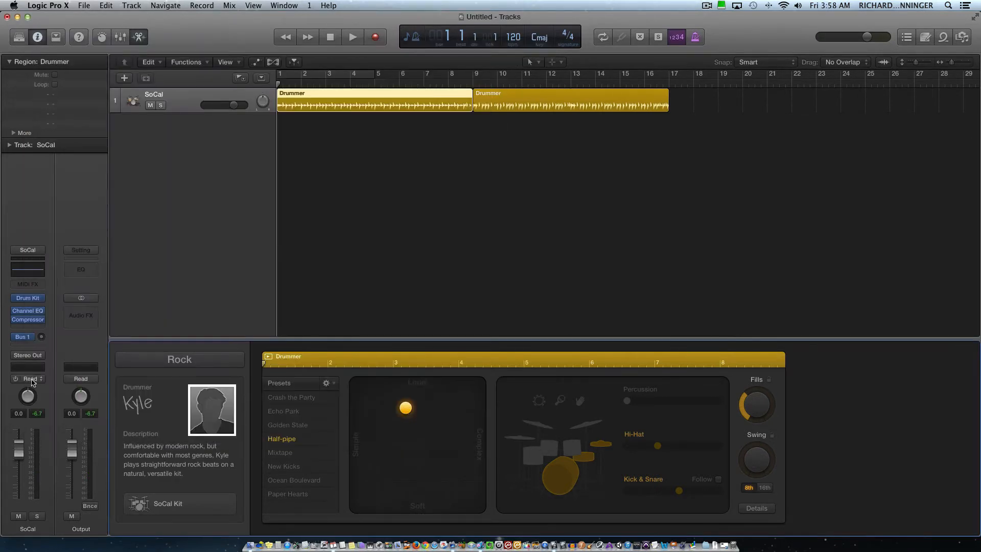
# Audition the first drummer region with its current preset, then with the Crash the Party, Echo Park and Golden State presets
pyautogui.press('space')
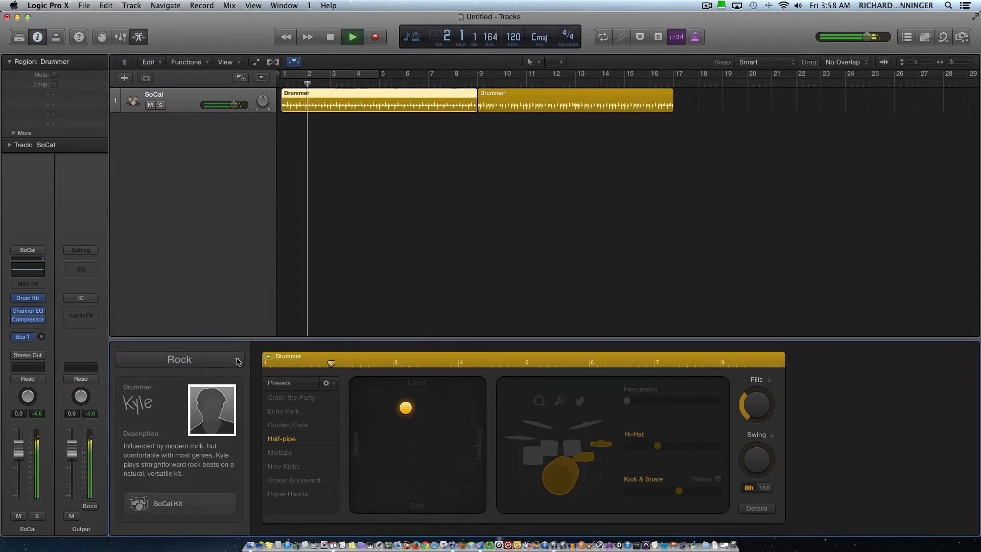
pyautogui.press('space')
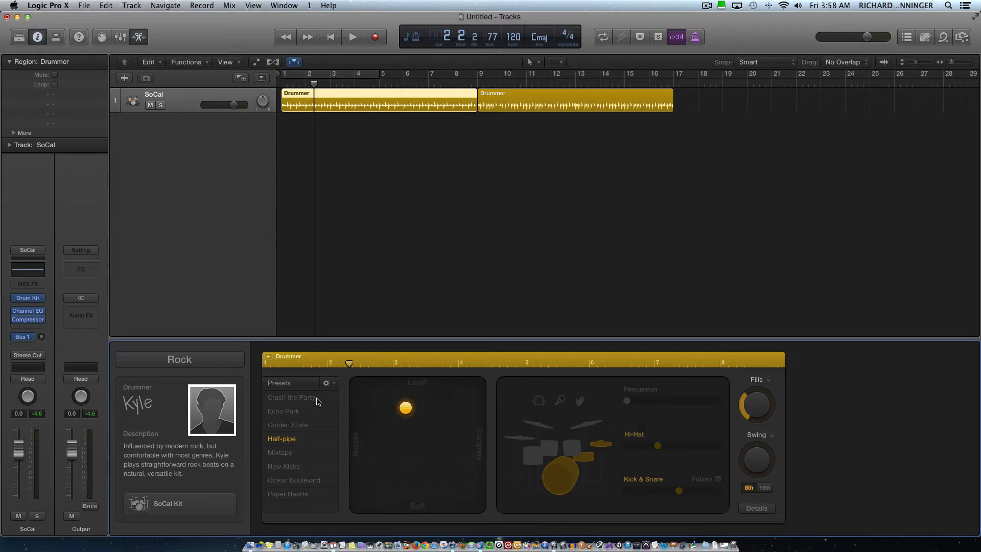
pyautogui.click(291, 397)
pyautogui.press('space')
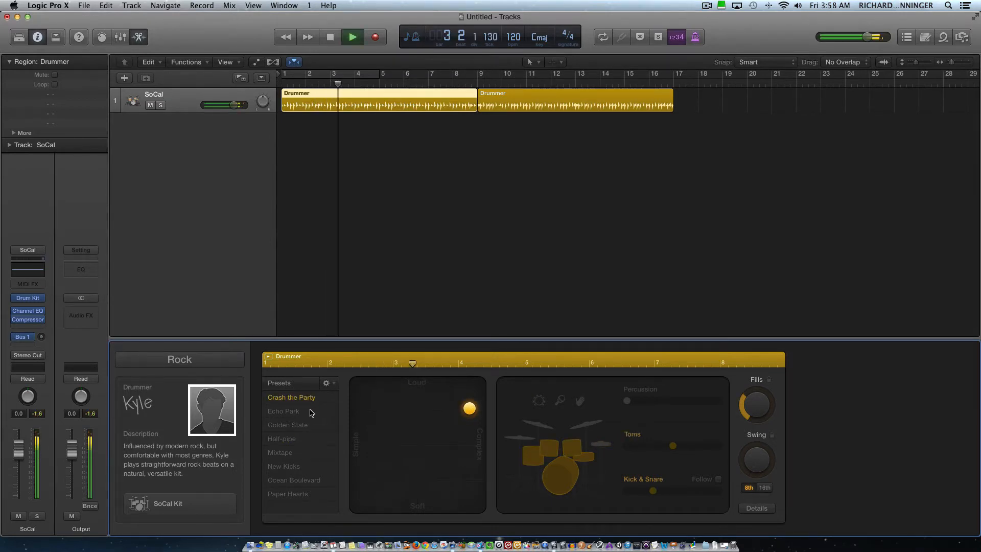
pyautogui.press('XF86AudioRaiseVolume')
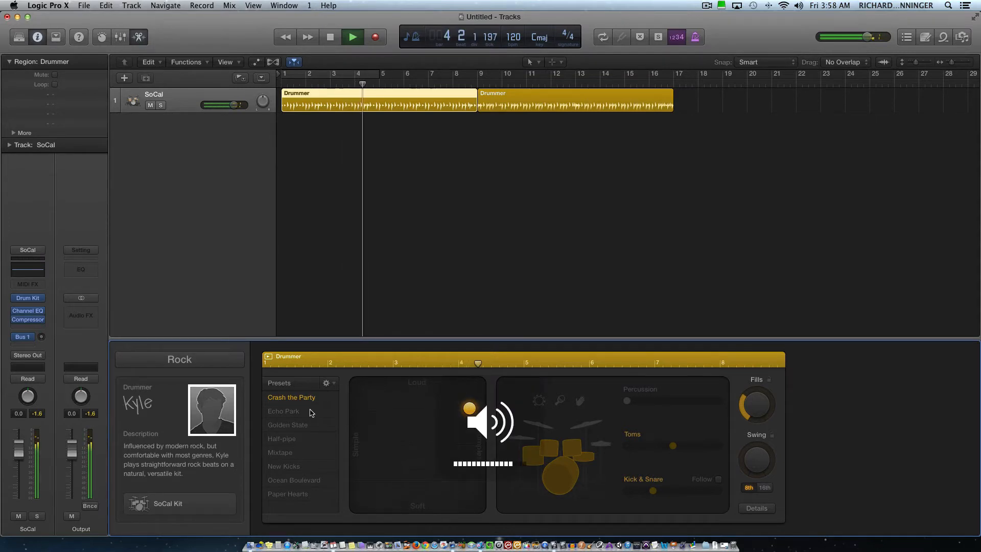
pyautogui.click(310, 411)
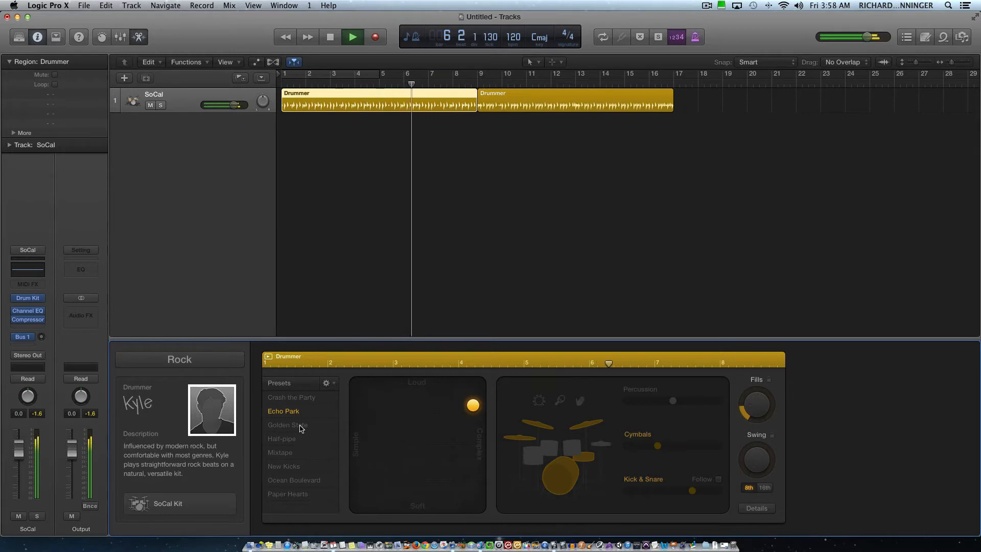
pyautogui.click(300, 426)
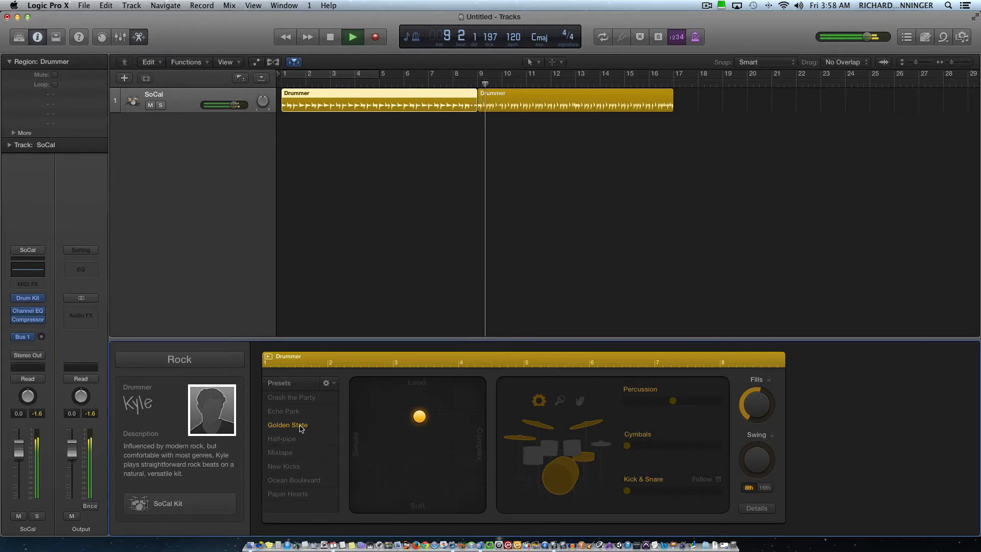
pyautogui.press('space')
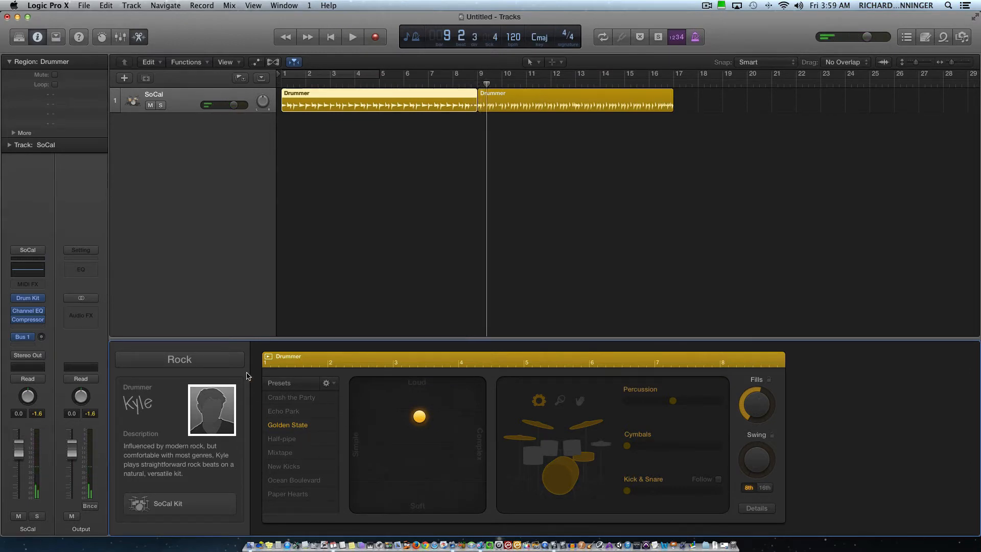
# Change the track's drummer to Logan from the Rock genre, accepting replacement of the region settings
pyautogui.click(223, 360)
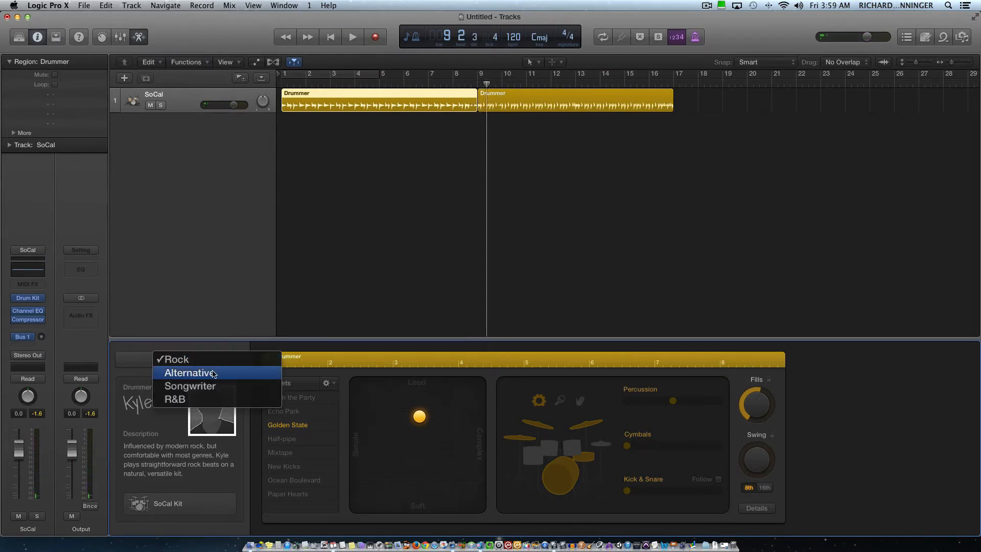
pyautogui.click(213, 375)
pyautogui.click(214, 364)
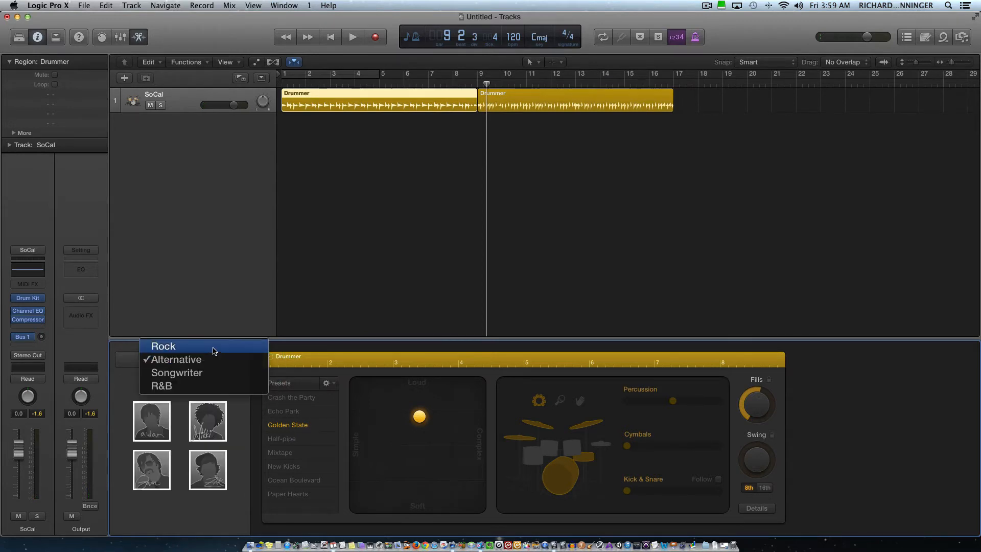
pyautogui.click(214, 347)
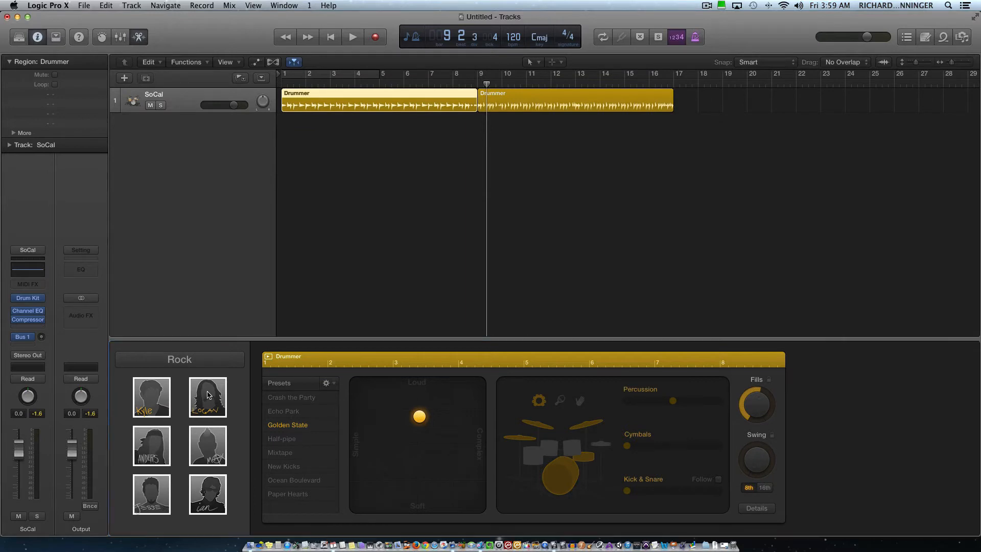
pyautogui.click(206, 396)
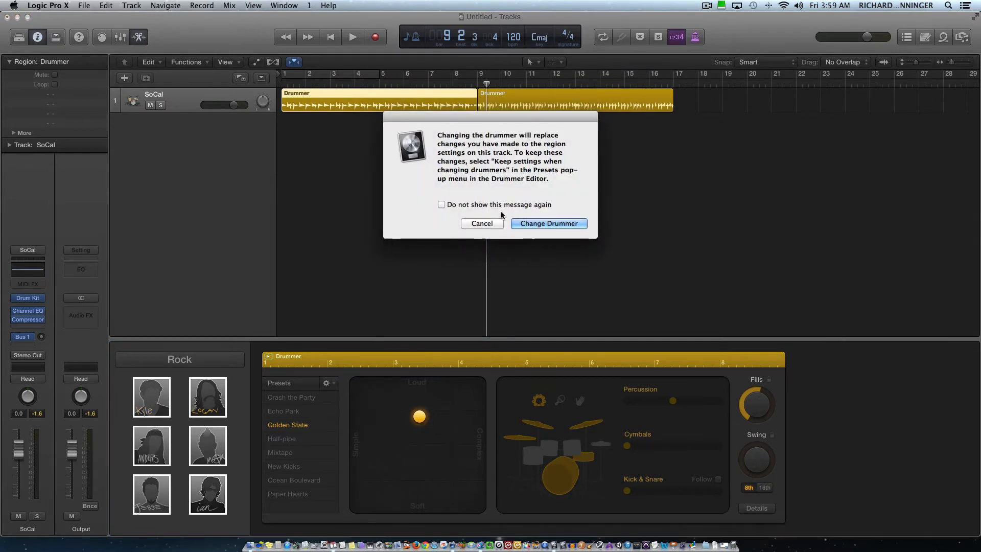
pyautogui.moveTo(579, 117); pyautogui.dragTo(579, 138)
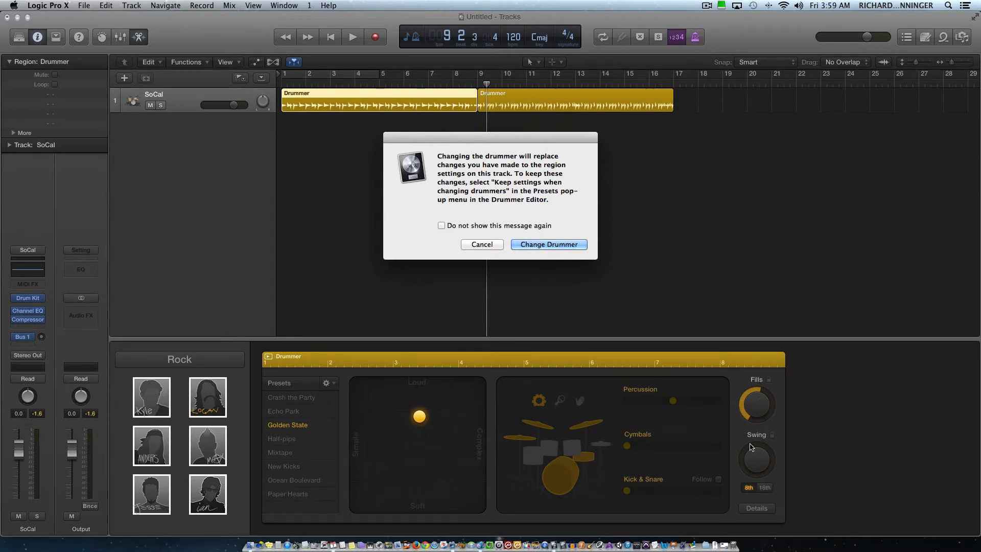
pyautogui.click(550, 245)
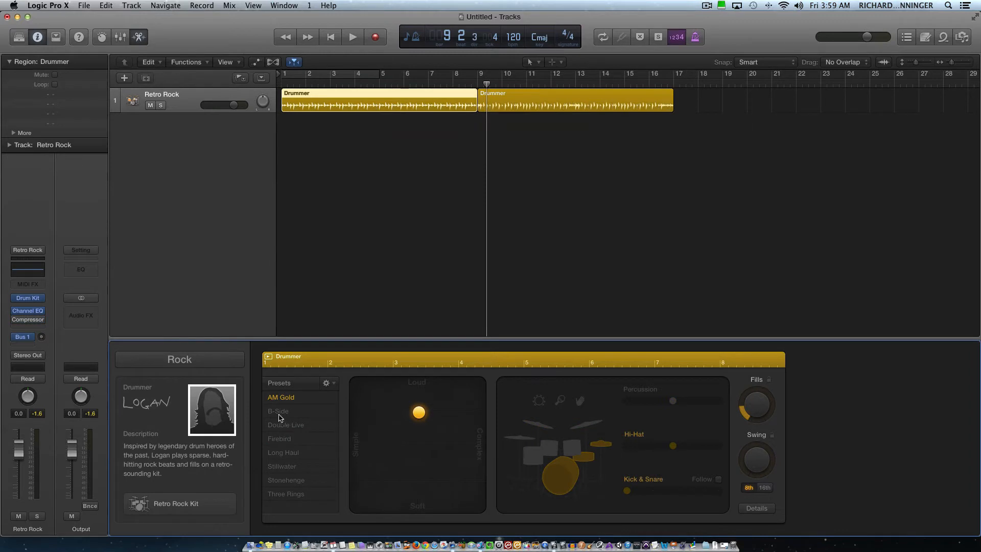
# Enable keeping the region settings when changing drummers and check that the option is active
pyautogui.click(333, 385)
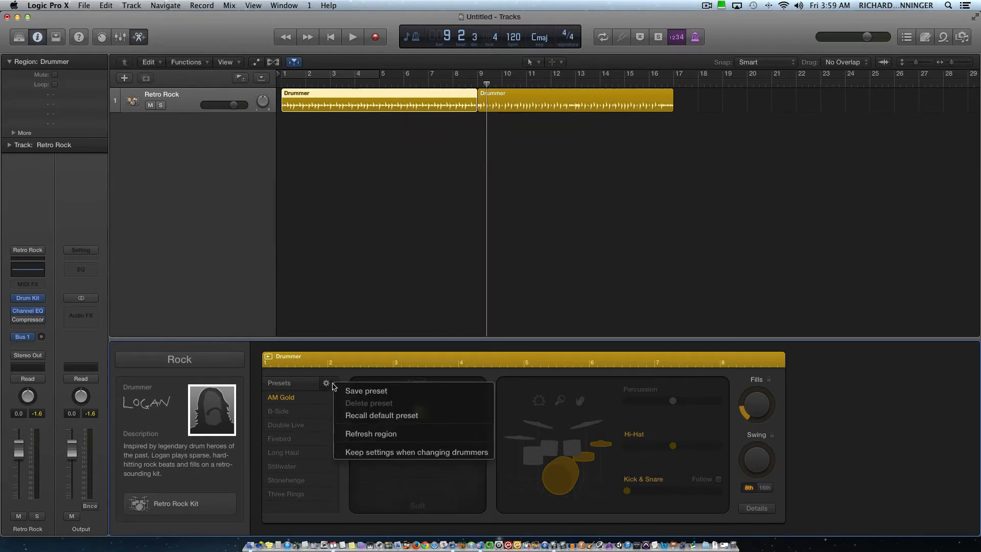
pyautogui.click(377, 453)
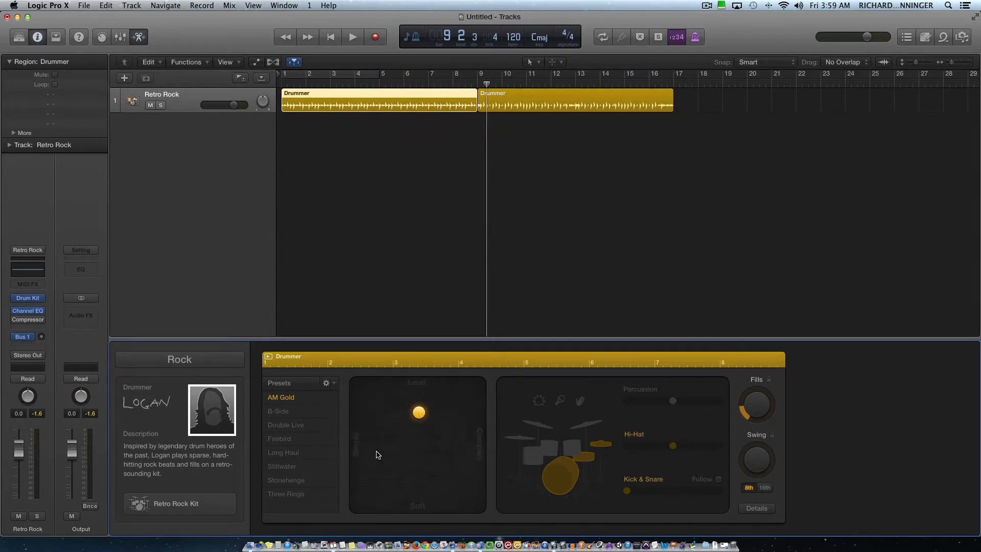
pyautogui.click(336, 385)
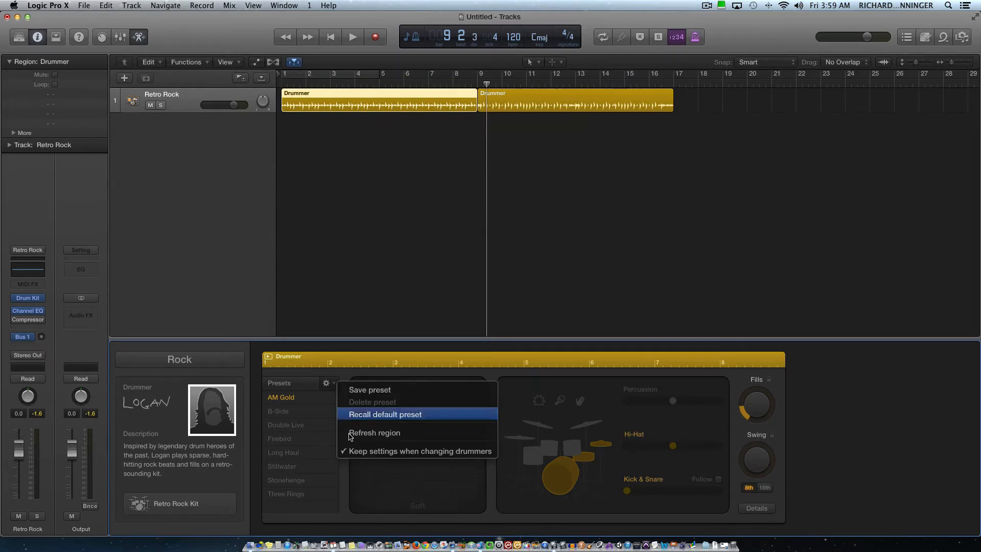
pyautogui.click(395, 491)
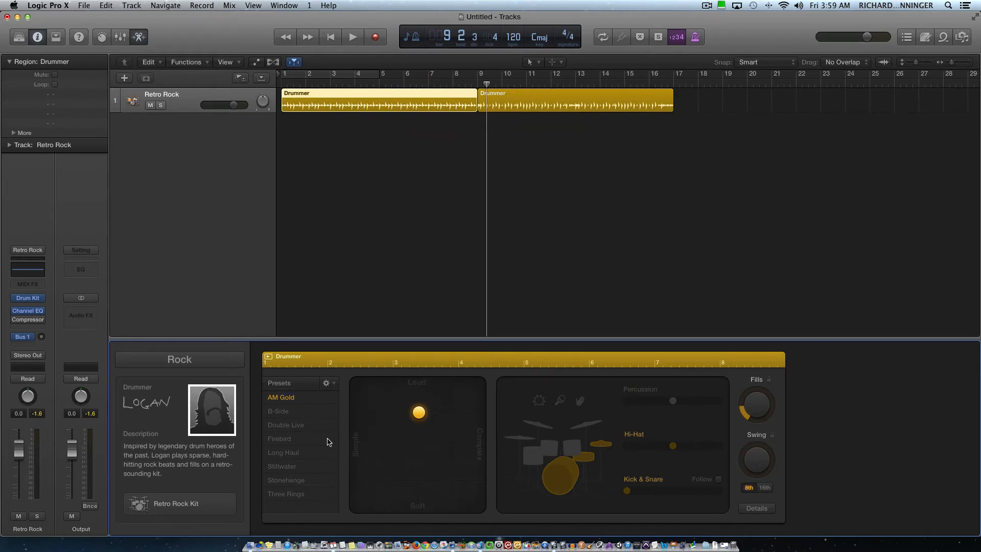
# Apply the Stonehenge preset to the first region and loop playback across both drummer regions, bars 1 to 17
pyautogui.click(307, 482)
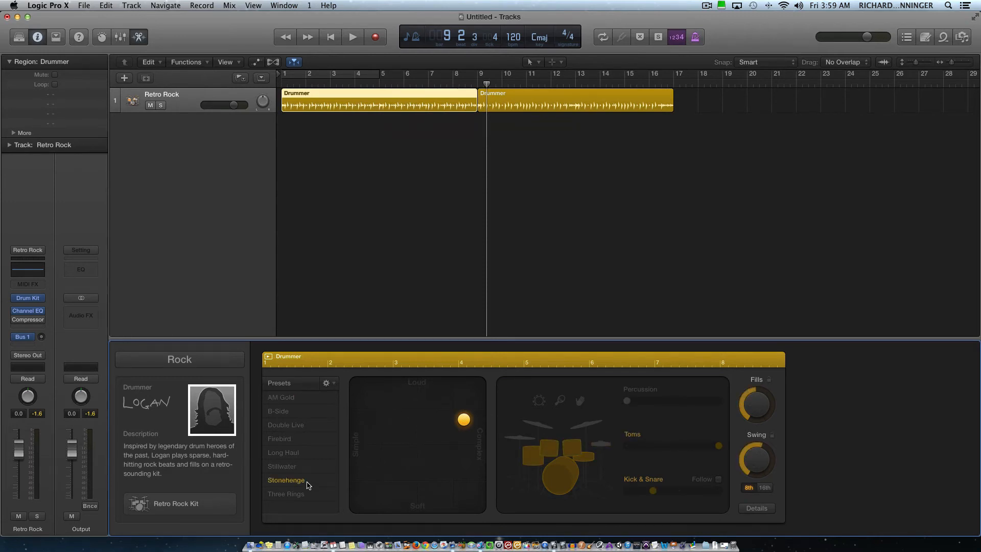
pyautogui.press('space')
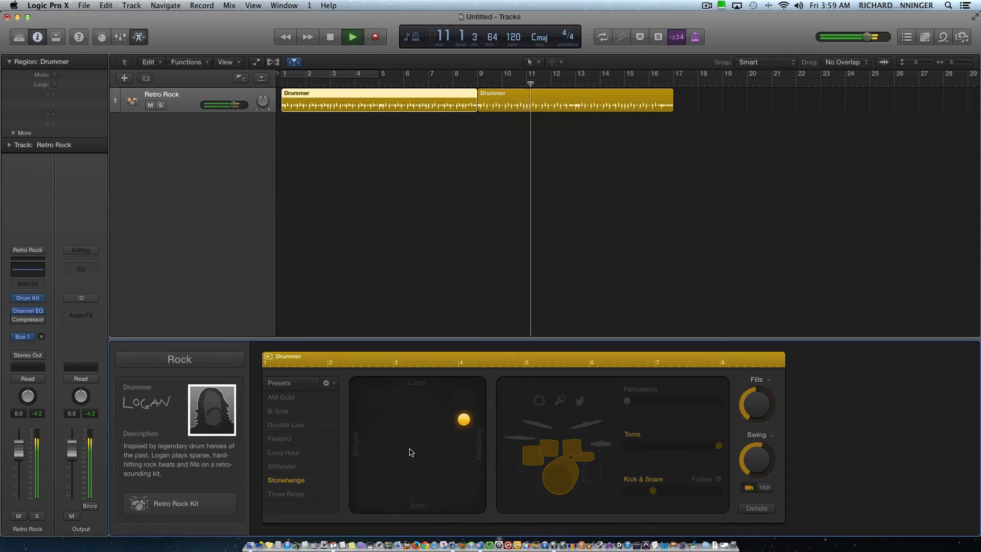
pyautogui.click(358, 75)
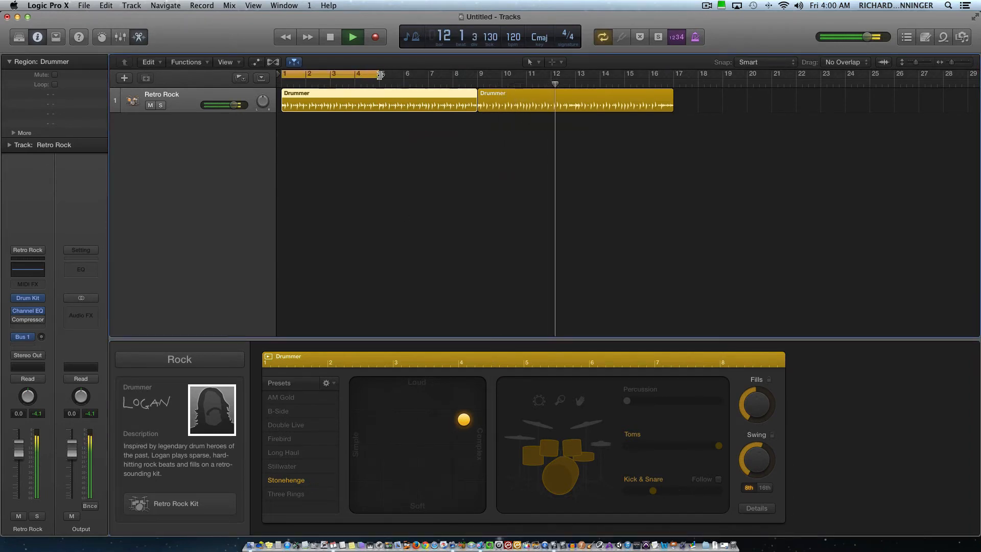
pyautogui.moveTo(381, 75); pyautogui.dragTo(668, 77)
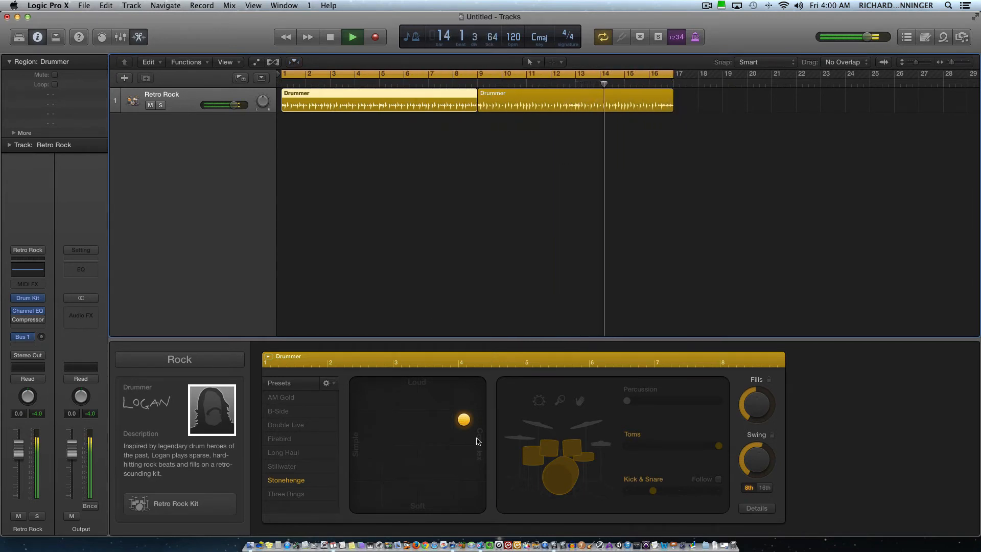
# Audition soft and simple positions on the drummer's XY pad, settle near Complex at medium loudness, and stop playback
pyautogui.moveTo(464, 425); pyautogui.dragTo(419, 498)
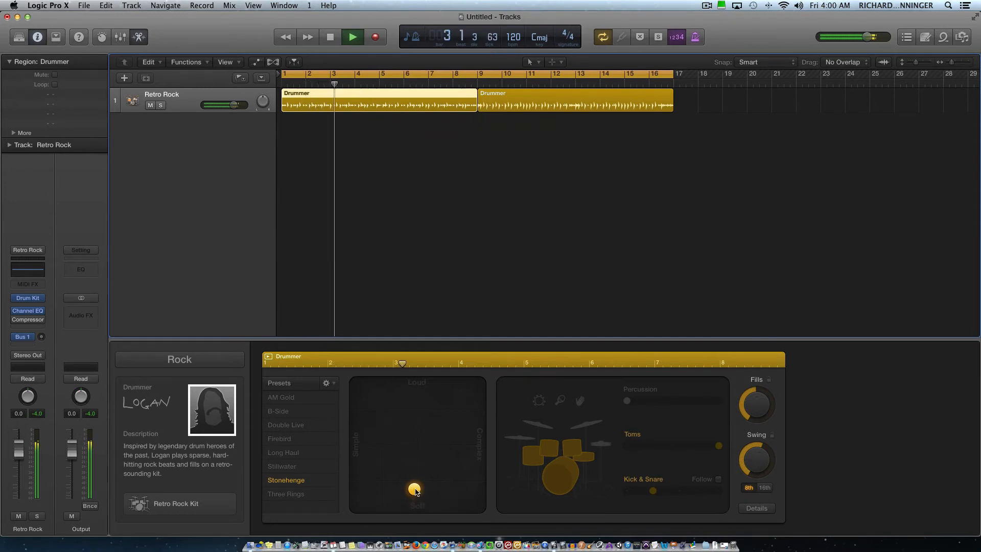
pyautogui.moveTo(416, 491); pyautogui.dragTo(371, 452)
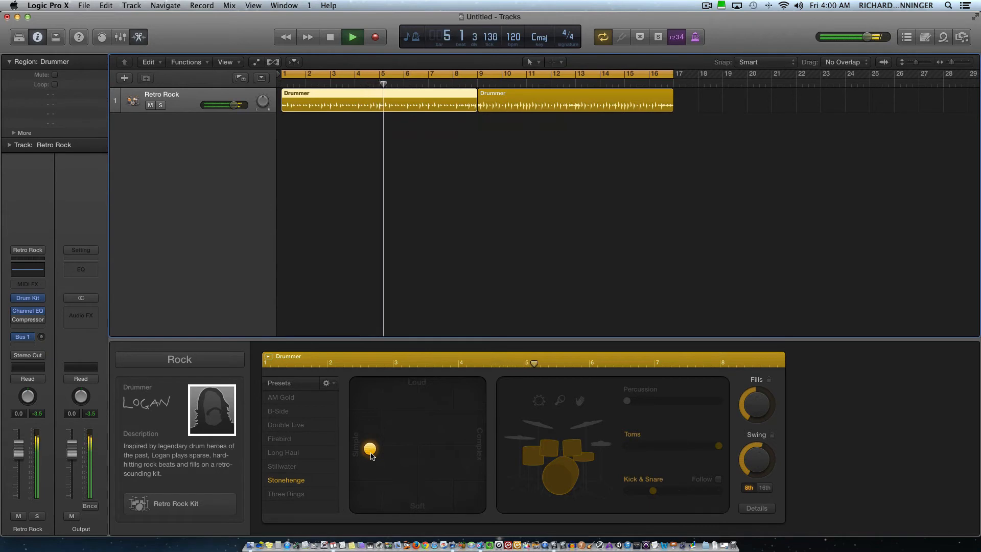
pyautogui.moveTo(371, 454); pyautogui.dragTo(466, 444)
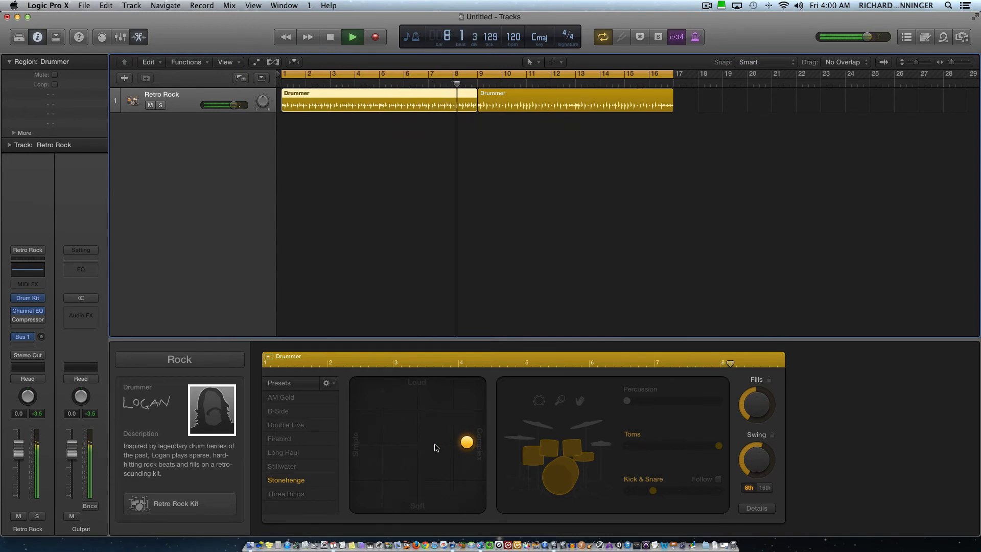
pyautogui.press('space')
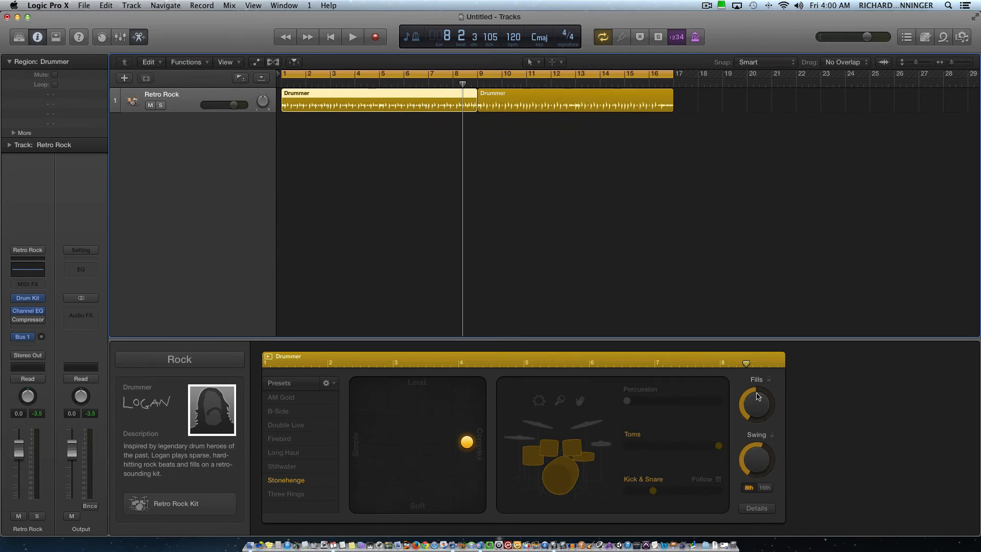
# Lower the first region's Fills amount and show its detailed performance settings
pyautogui.moveTo(755, 397); pyautogui.dragTo(765, 362)
pyautogui.click(756, 509)
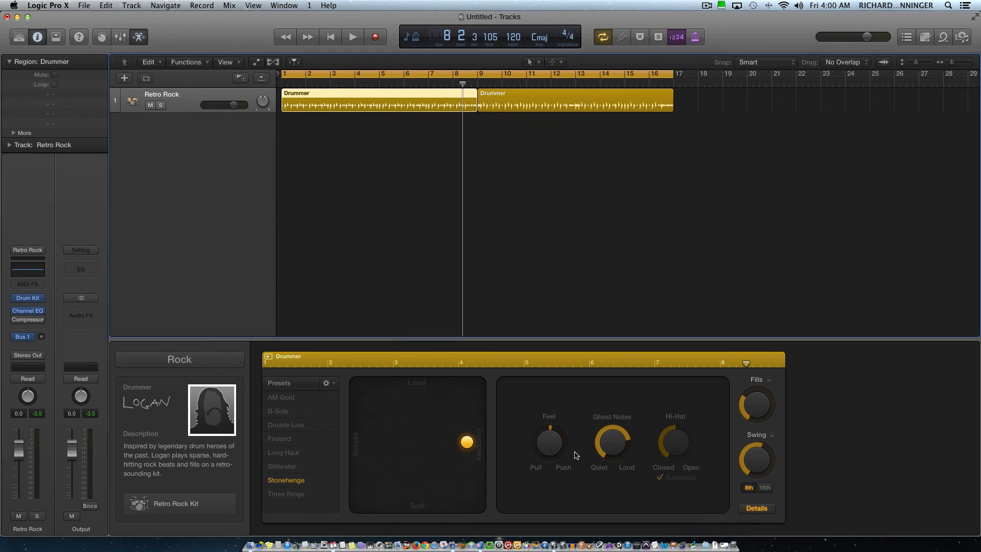
# Play the drums from the beginning and set the XY pad near the centre between Simple and Complex at medium loudness
pyautogui.press('Return')
pyautogui.press('space')
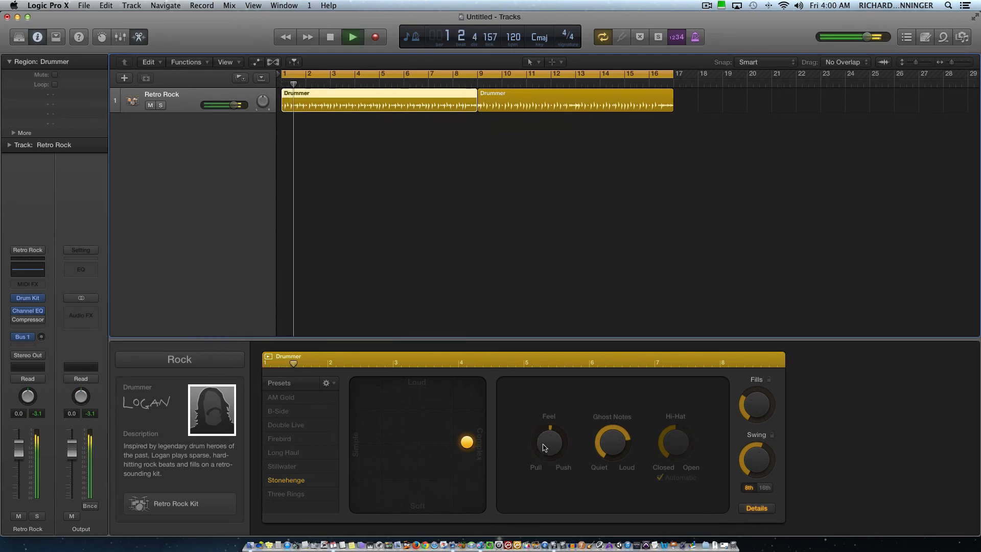
pyautogui.moveTo(467, 442); pyautogui.dragTo(409, 442)
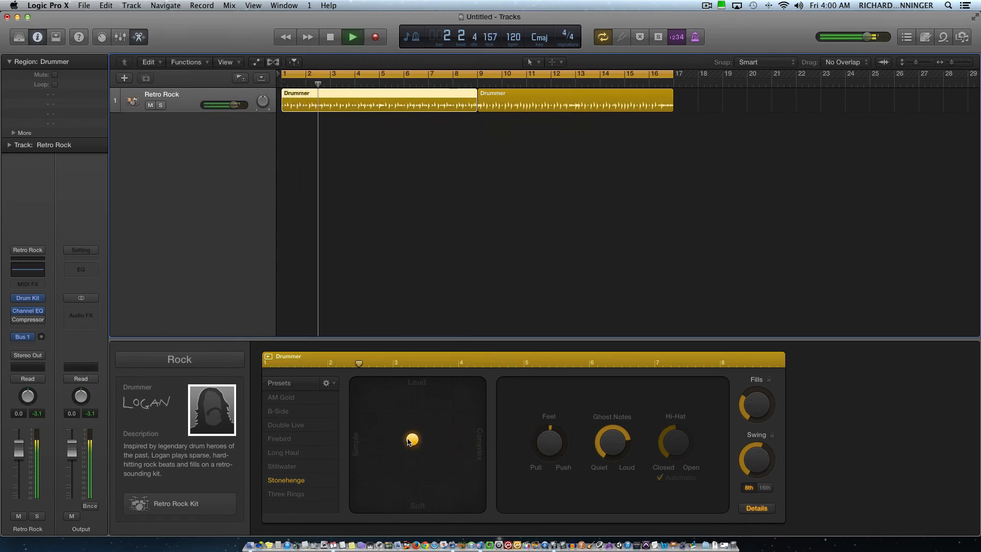
# Audition the Feel setting fully toward Push and toward Pull, then return it to the centre
pyautogui.moveTo(553, 432); pyautogui.dragTo(568, 396)
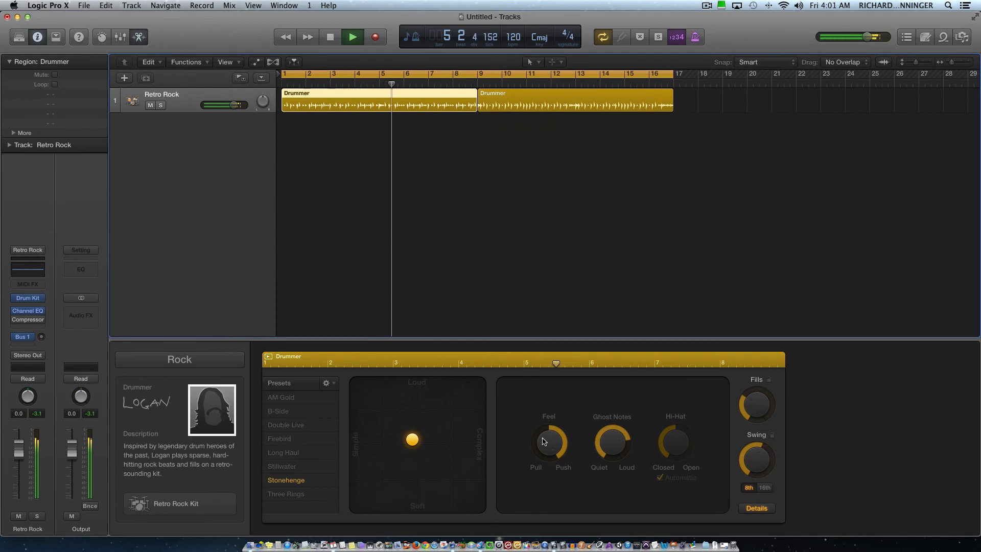
pyautogui.moveTo(548, 434); pyautogui.dragTo(592, 550)
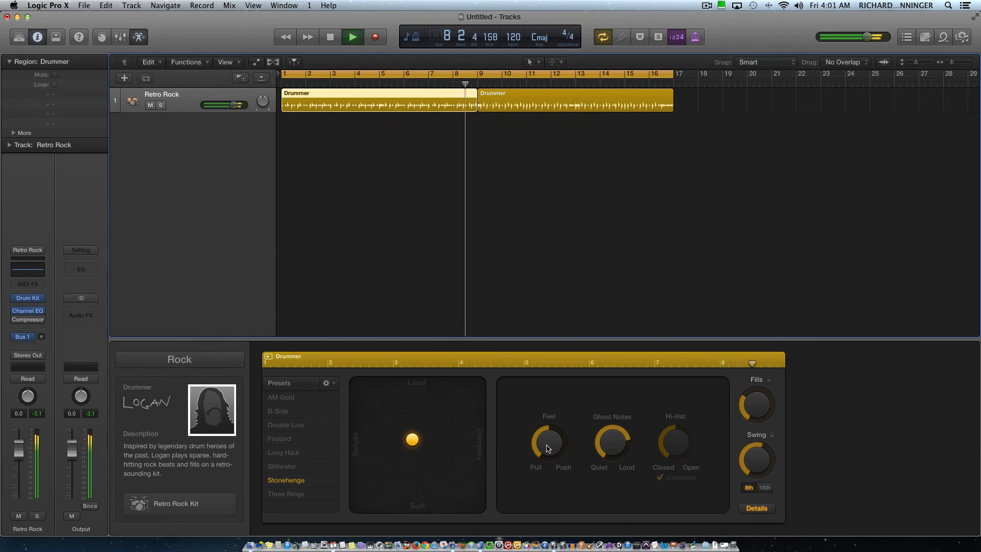
pyautogui.moveTo(541, 453); pyautogui.dragTo(561, 398)
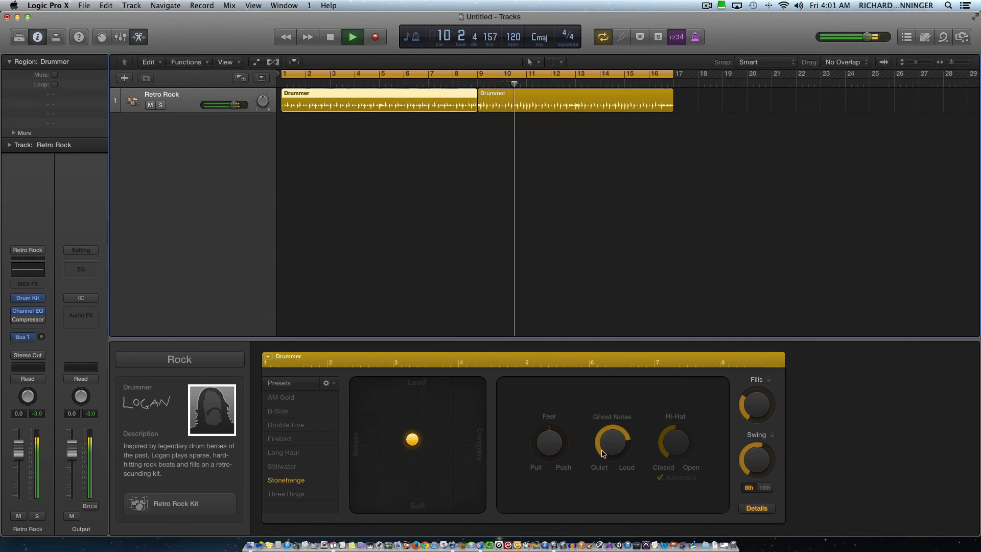
# Audition Ghost Notes at their quietest, settle them about midway between Quiet and Loud, and stop playback
pyautogui.moveTo(602, 456); pyautogui.dragTo(598, 478)
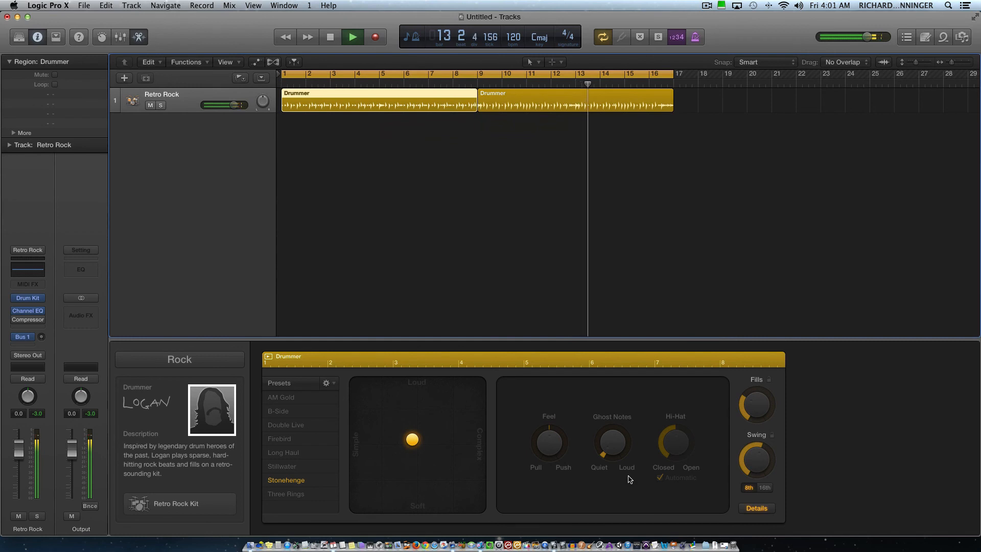
pyautogui.press('space')
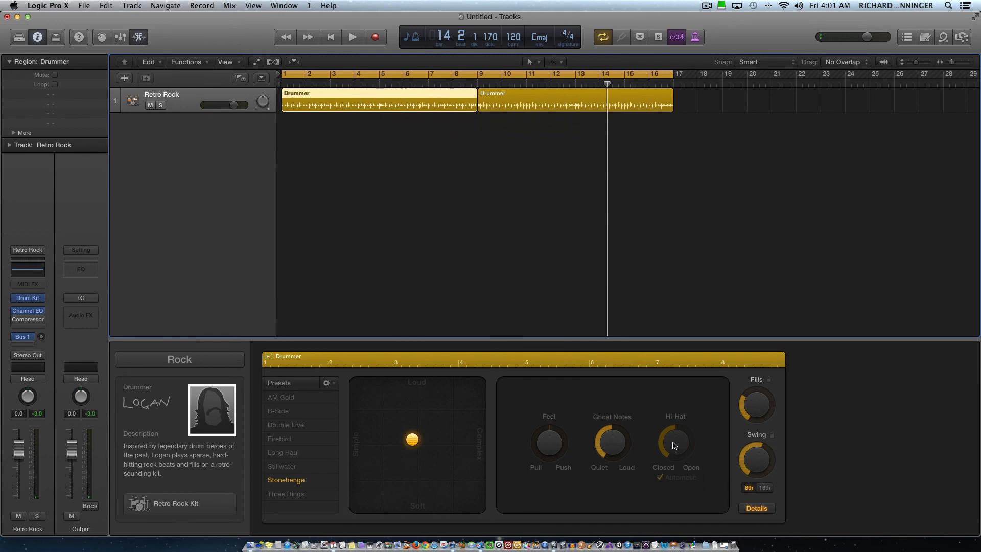
pyautogui.press('space')
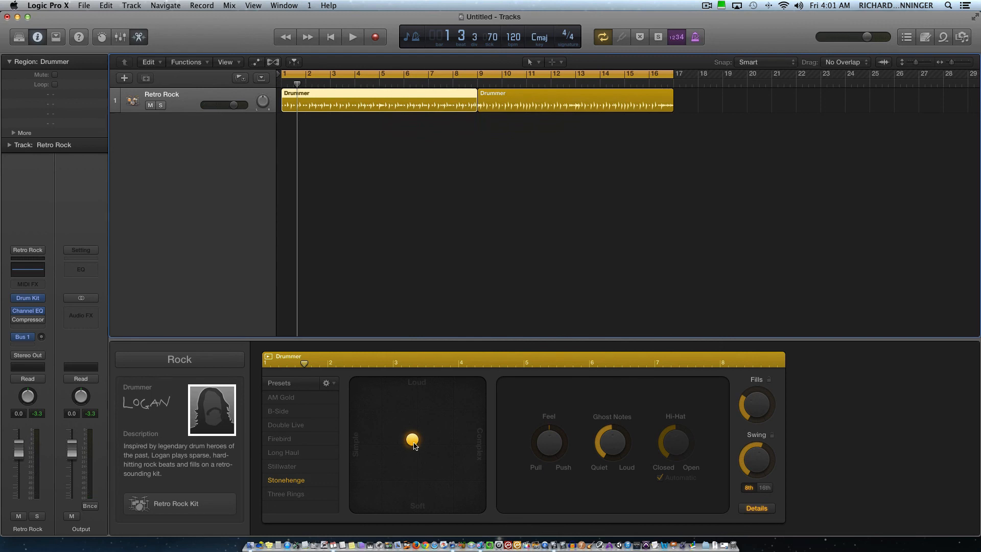
# Review the Drummer preset options, including saving a preset and refreshing the region, and close them without choosing any
pyautogui.click(332, 382)
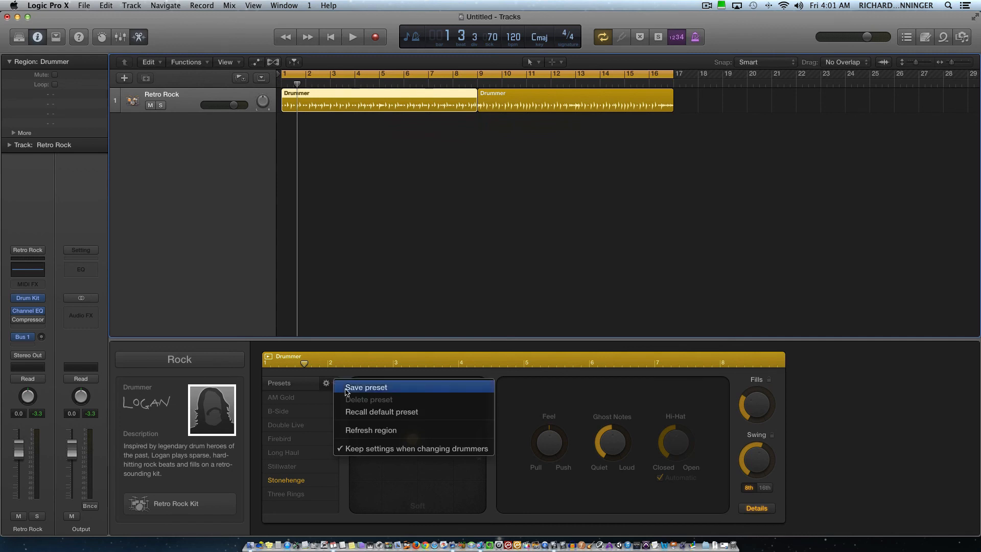
pyautogui.click(930, 447)
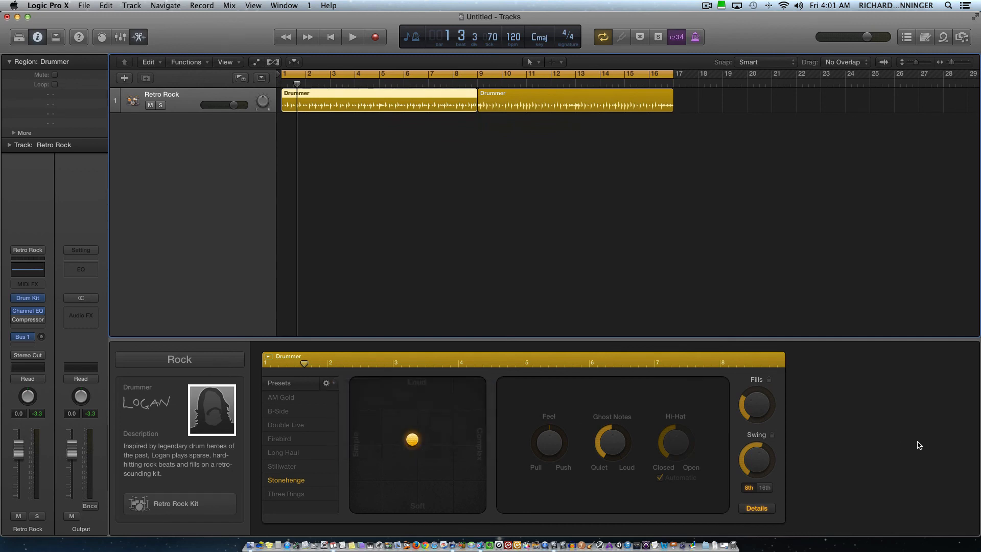